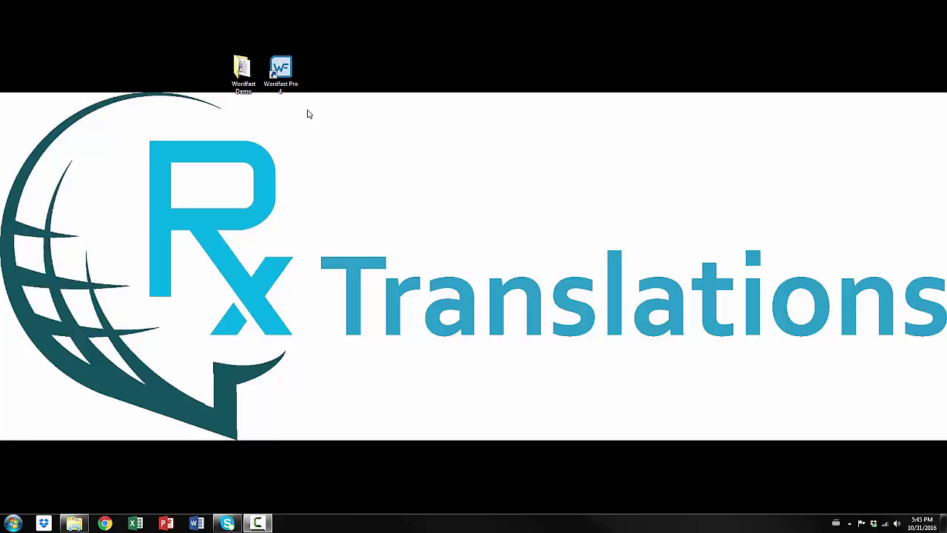
Launch Wordfast Pro 4, turn off the welcome prompt's future warnings and decline creating a new project
double_click(275, 86)
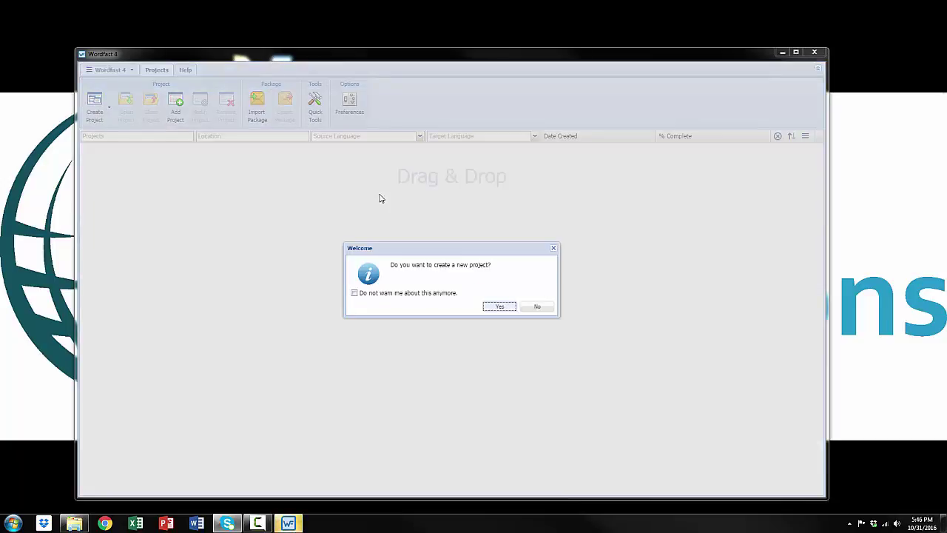
left_click(377, 294)
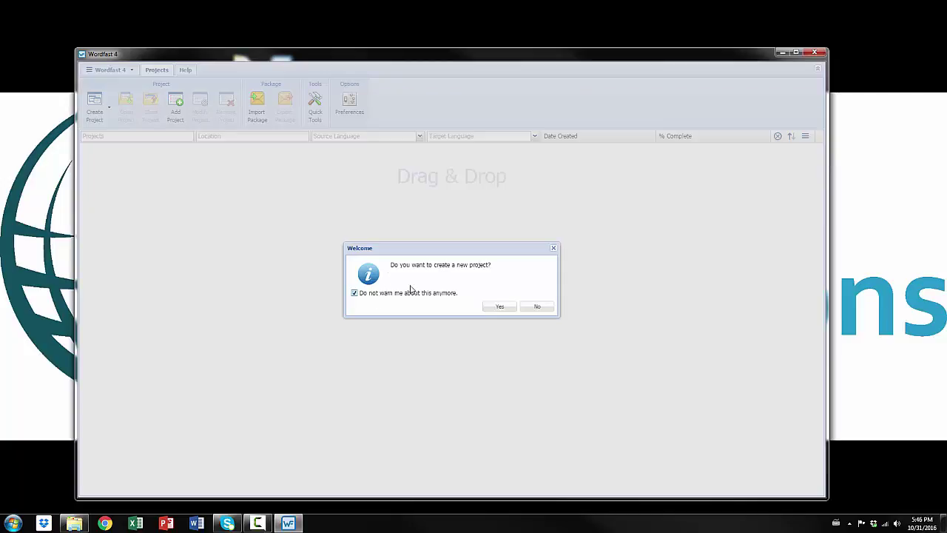
left_click(538, 307)
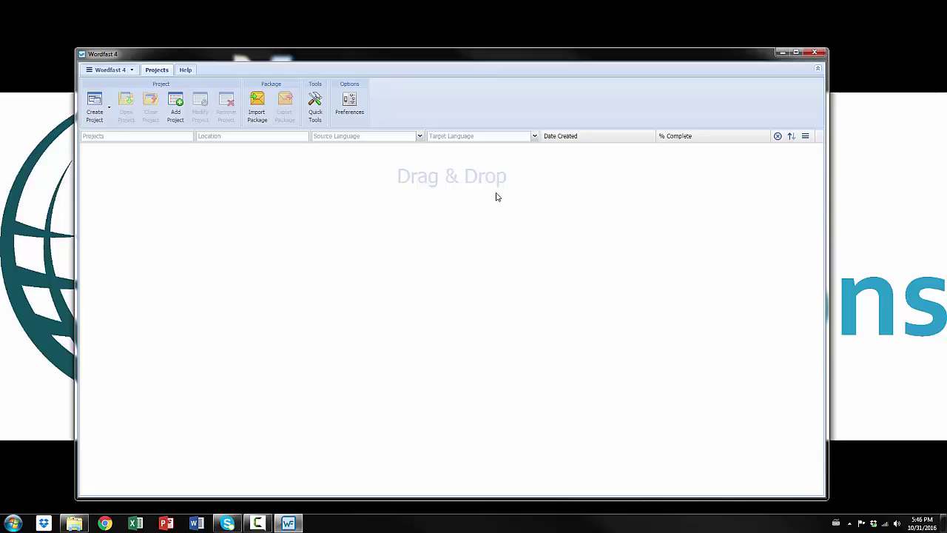
Open the Wordfast Demo folder on the desktop, view Consent for presentation.rtf in Word, and close the document
left_click_drag(429, 57, 490, 99)
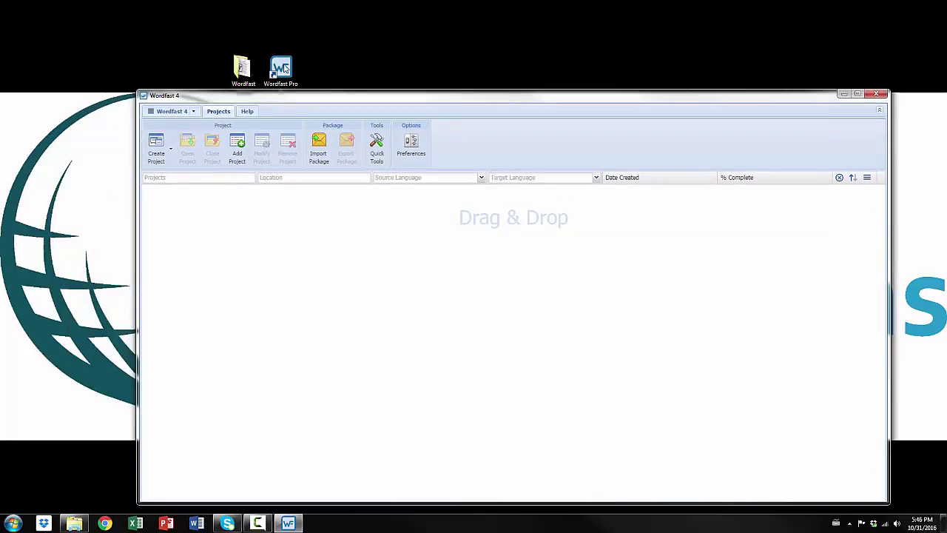
left_click_drag(243, 68, 97, 69)
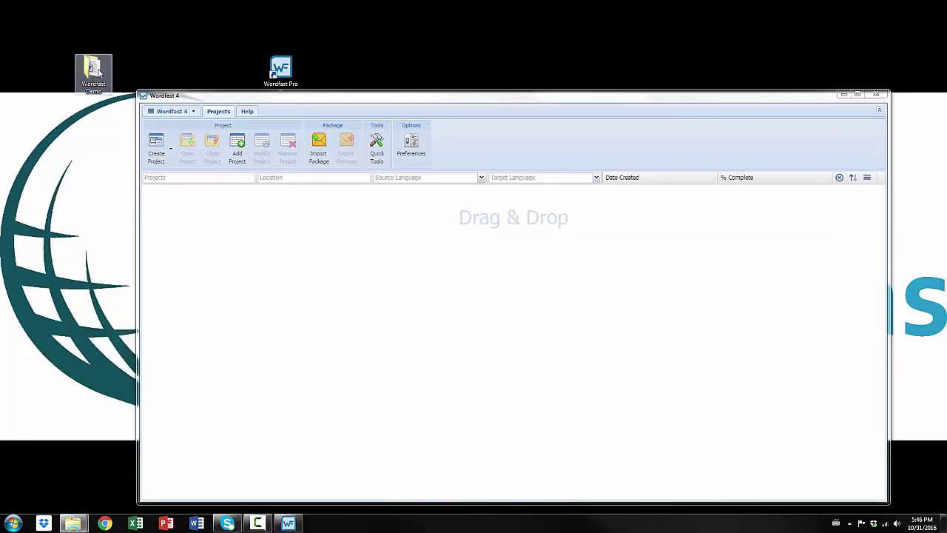
double_click(97, 69)
left_click(288, 154)
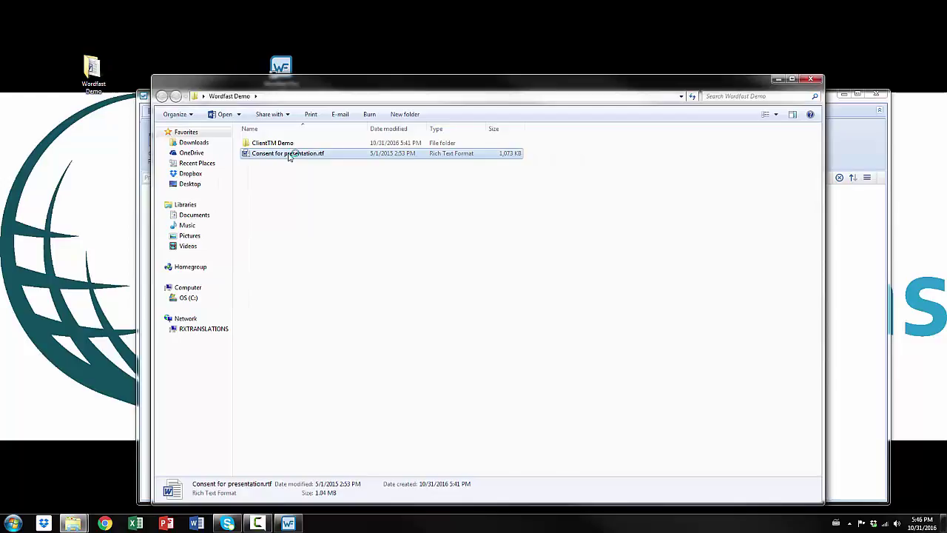
double_click(289, 153)
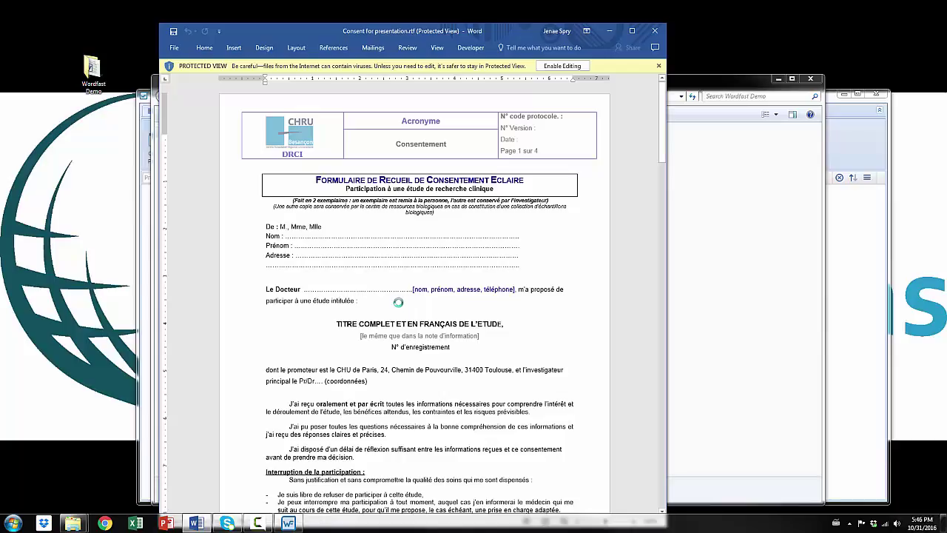
left_click(654, 34)
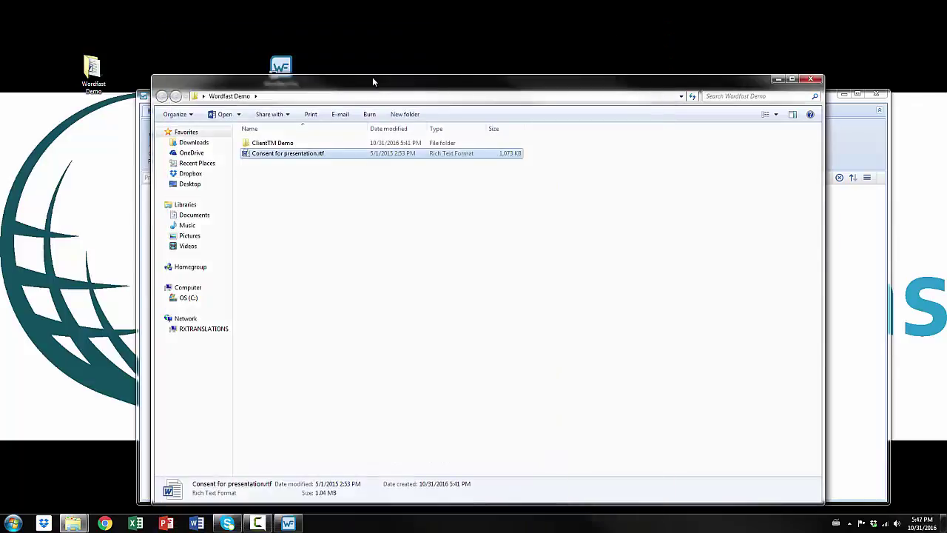
left_click_drag(372, 80, 272, 86)
left_click_drag(264, 153, 736, 301)
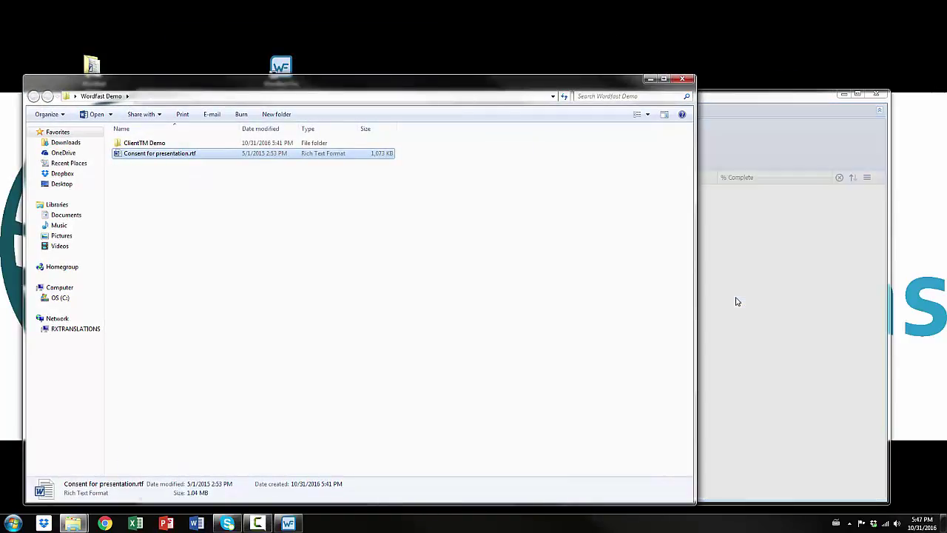
left_click(648, 79)
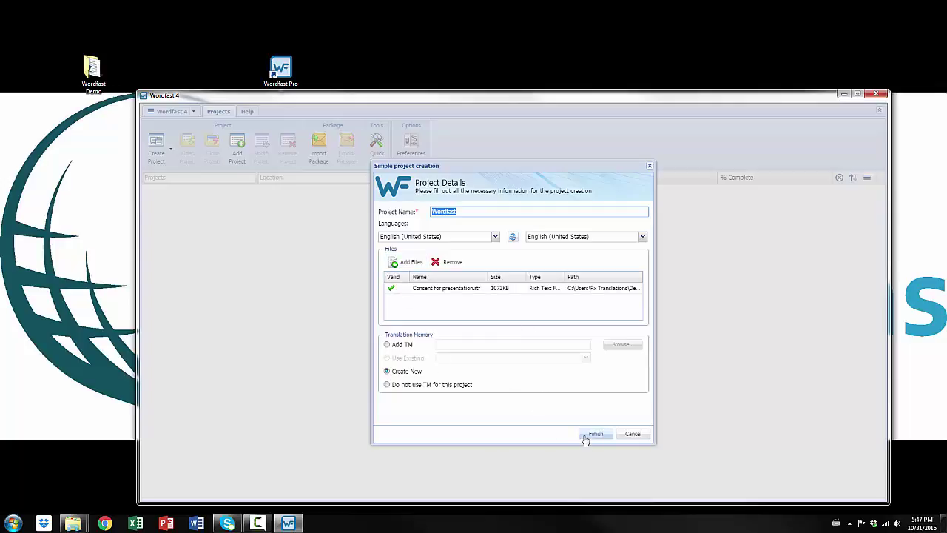
left_click(650, 167)
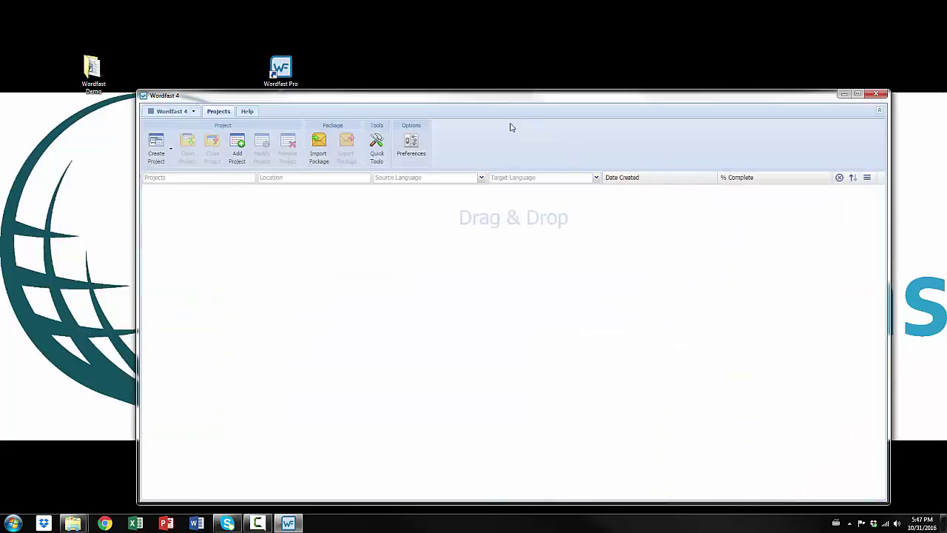
Begin a new project with the advanced project wizard, named WordfastDemo and saved to the desktop's Wordfast Demo folder
left_click(173, 153)
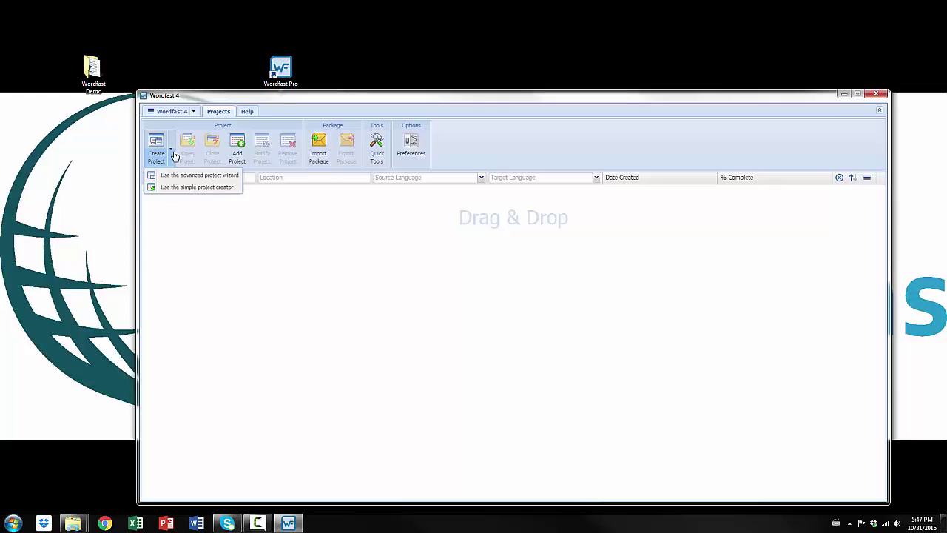
left_click(177, 175)
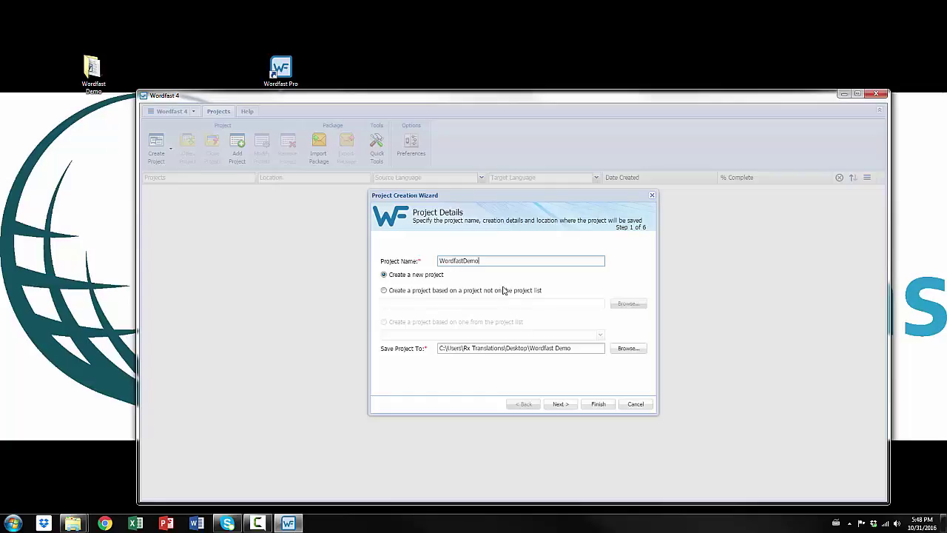
left_click_drag(462, 348, 572, 349)
left_click(573, 349)
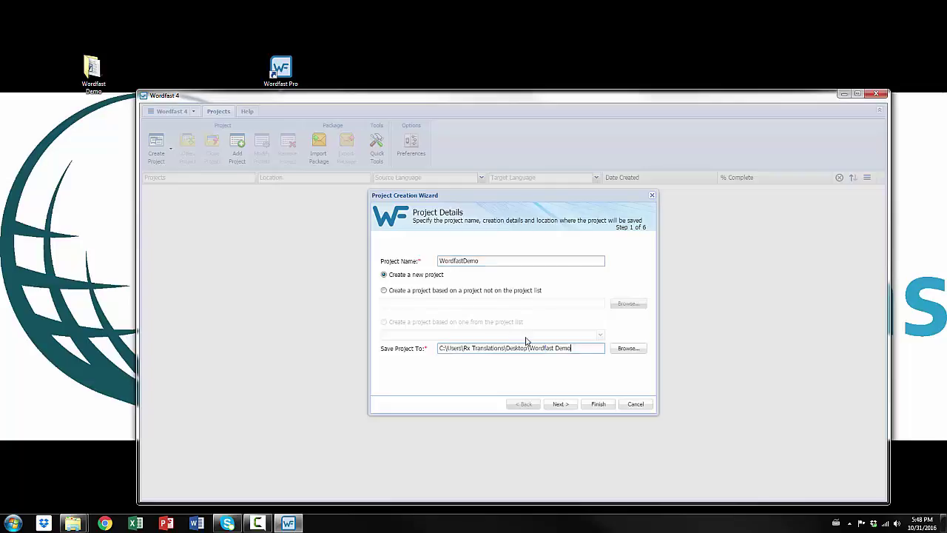
left_click_drag(510, 348, 587, 349)
left_click(584, 349)
left_click(559, 404)
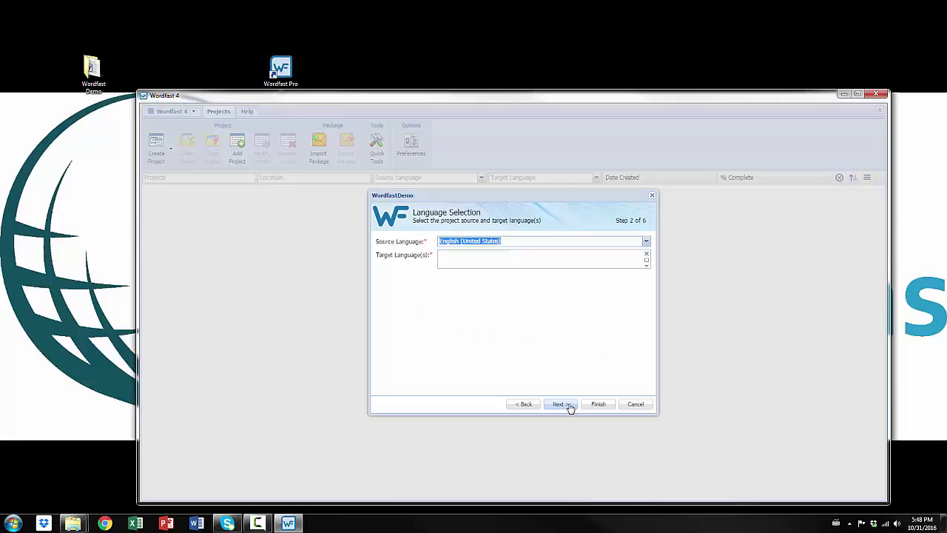
Set the project's source language to French and its target language to English (United States)
type("fr")
left_click(500, 252)
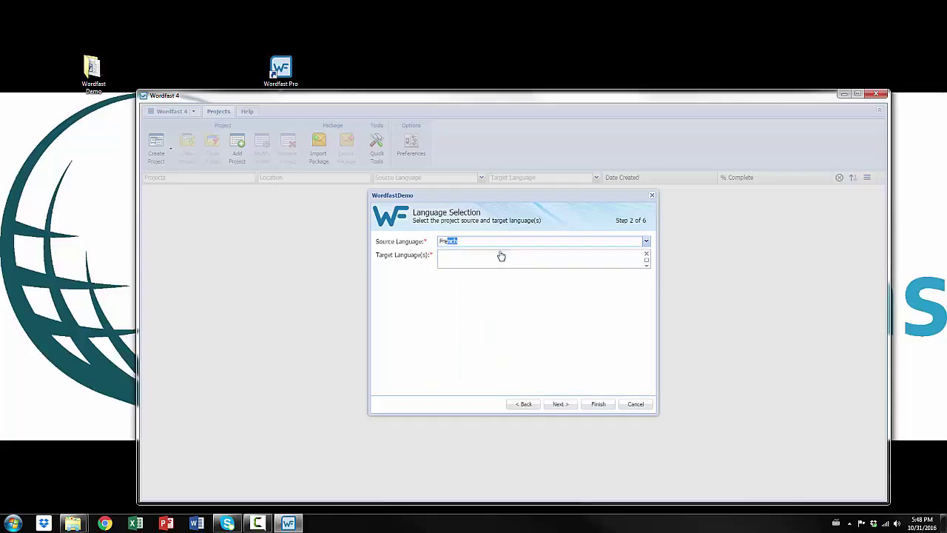
left_click(483, 255)
type("e")
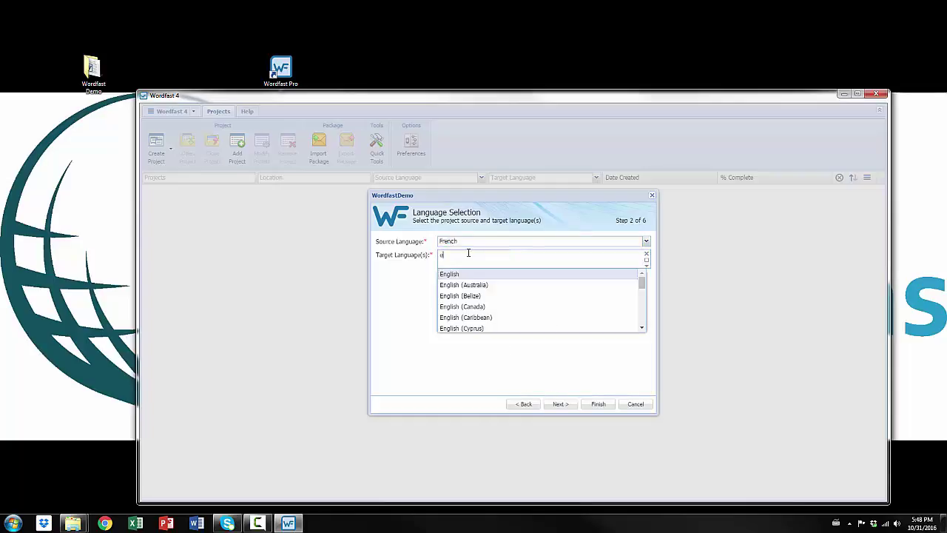
left_click(642, 330)
left_click(642, 330)
left_click(641, 330)
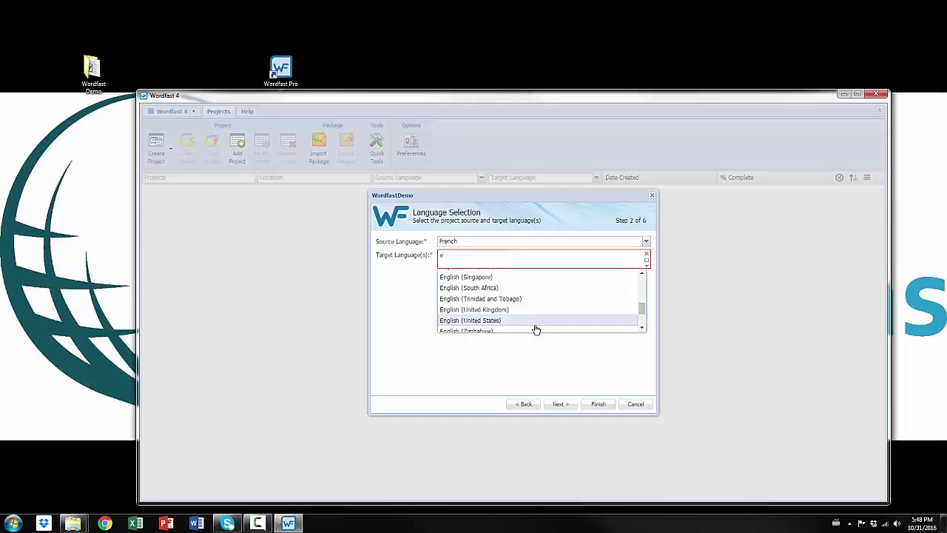
left_click(535, 326)
left_click(560, 403)
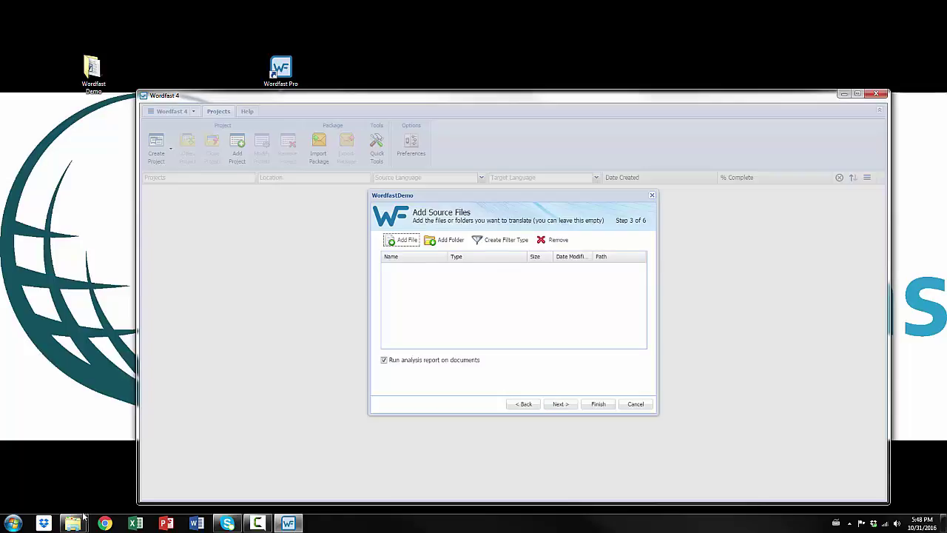
Add Consent for presentation.rtf from the Wordfast Demo folder as the source file and disable the document analysis report
mouse_move(73, 523)
left_click(163, 482)
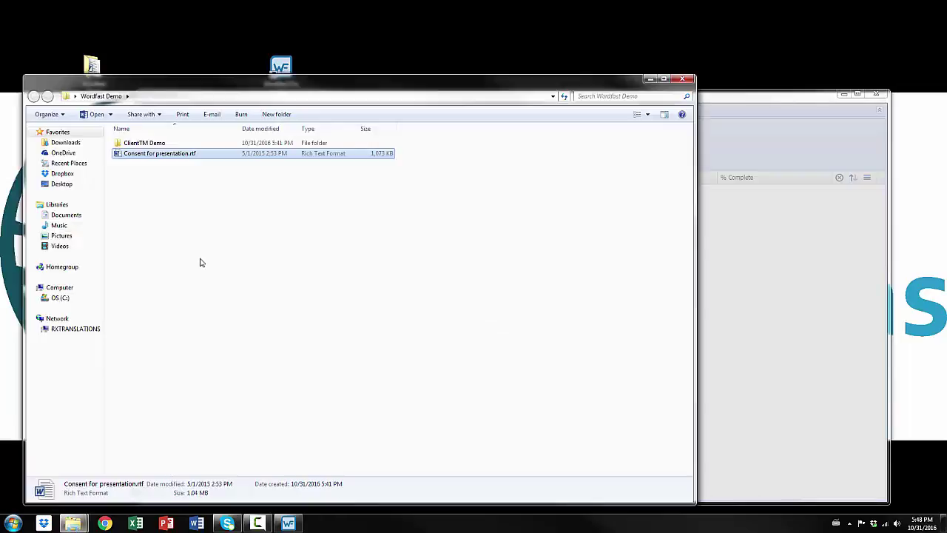
left_click_drag(694, 102, 311, 101)
left_click_drag(178, 157, 494, 316)
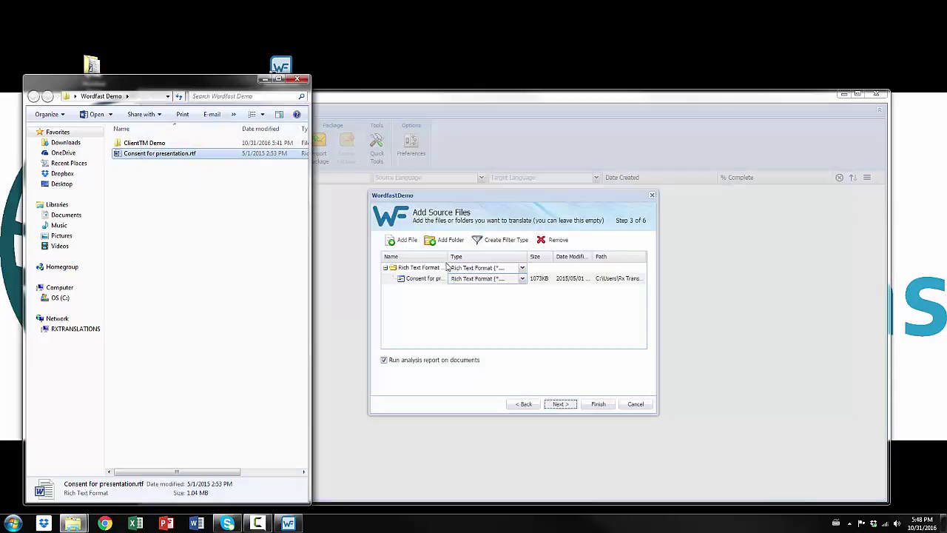
left_click(384, 360)
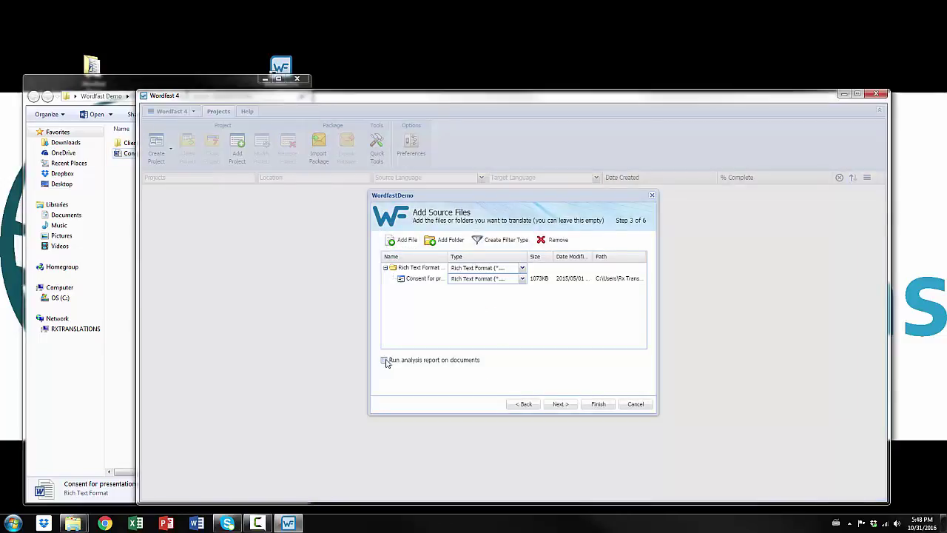
left_click(560, 404)
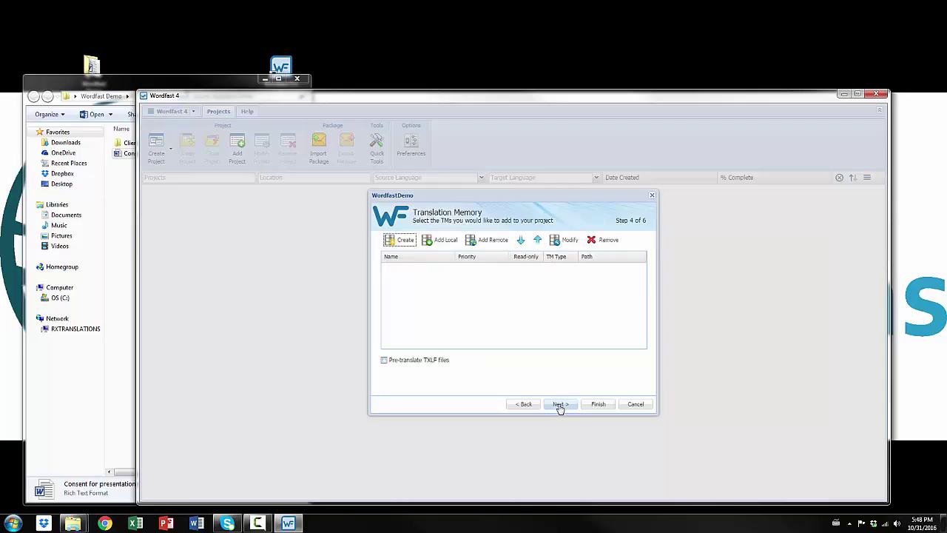
Add the local translation memory ClientTM Demo from the desktop's Wordfast Demo folder to the project
left_click(426, 241)
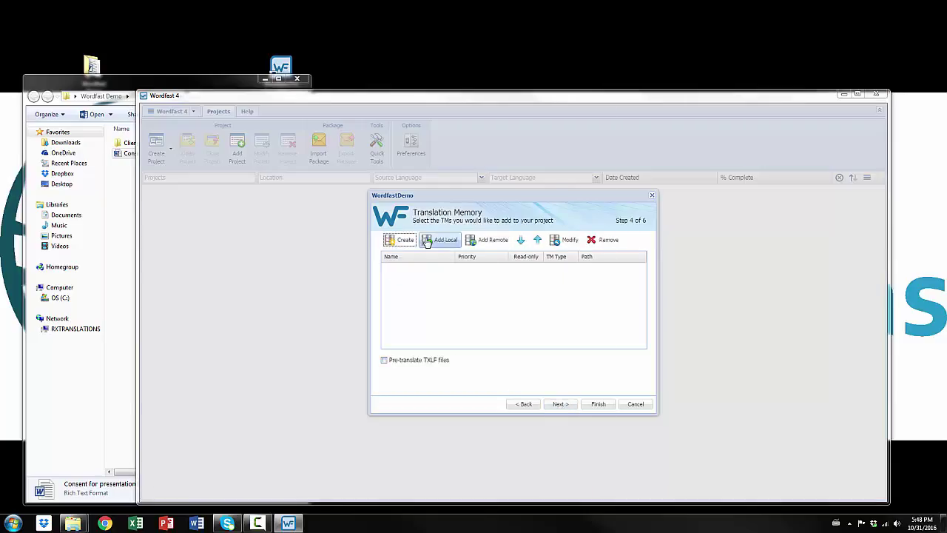
left_click(191, 215)
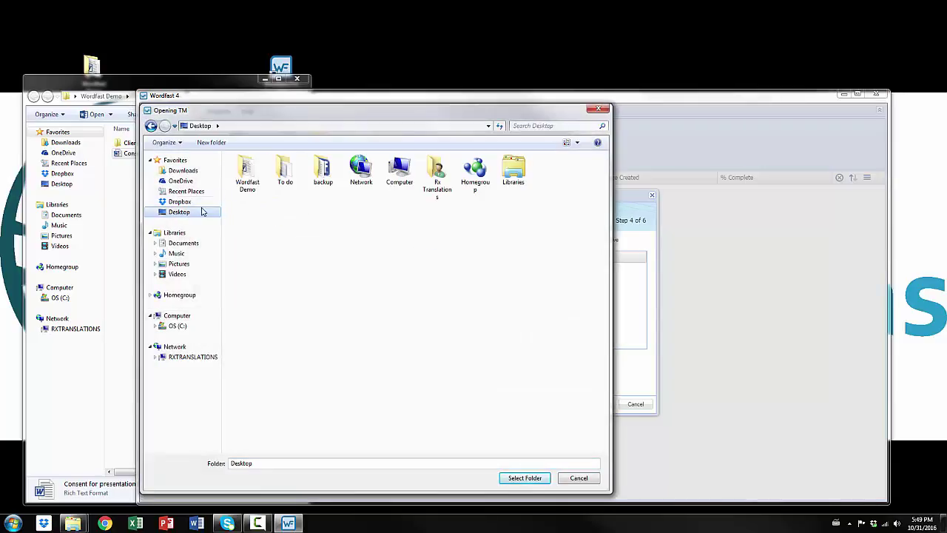
double_click(254, 185)
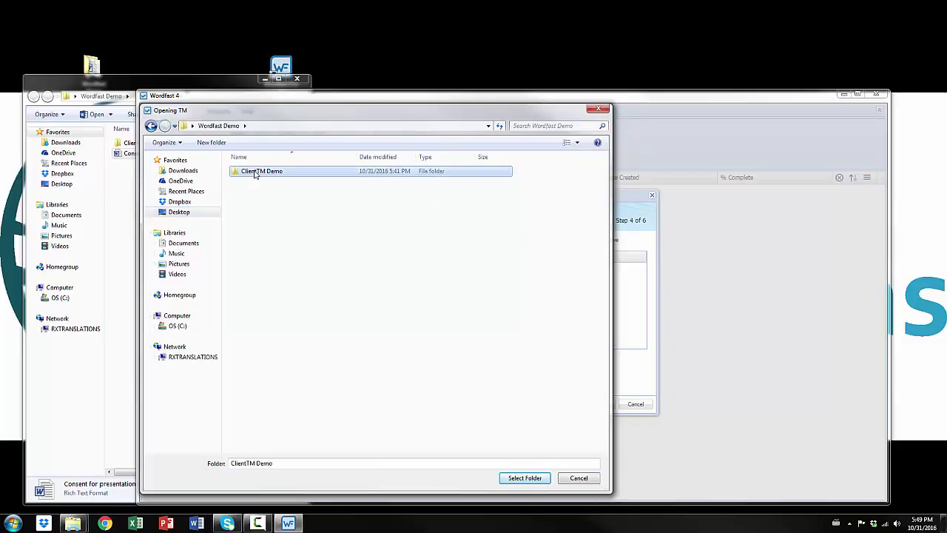
left_click(510, 479)
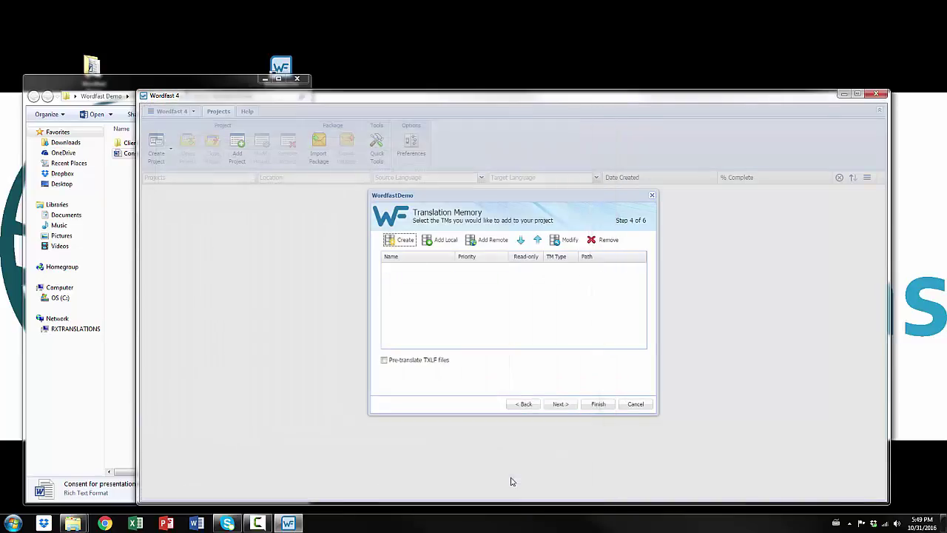
left_click(558, 405)
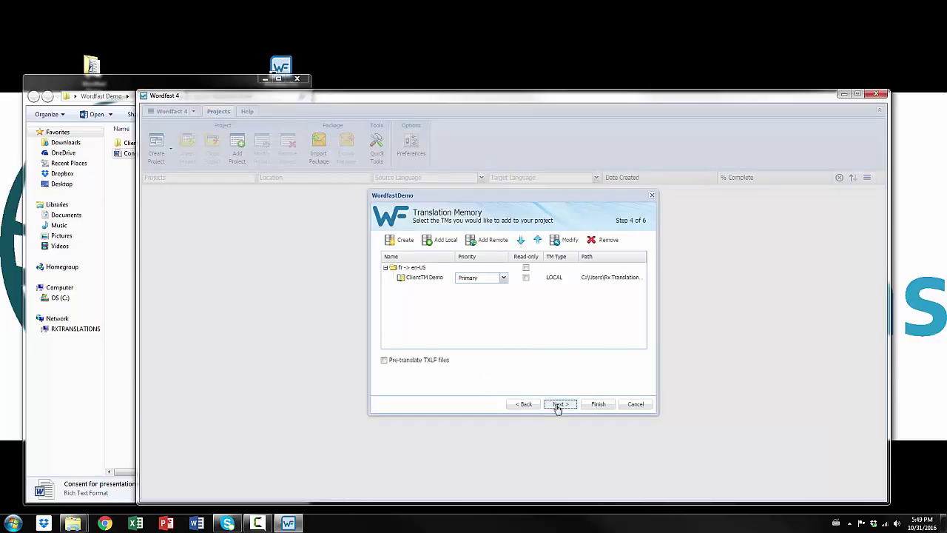
left_click(559, 406)
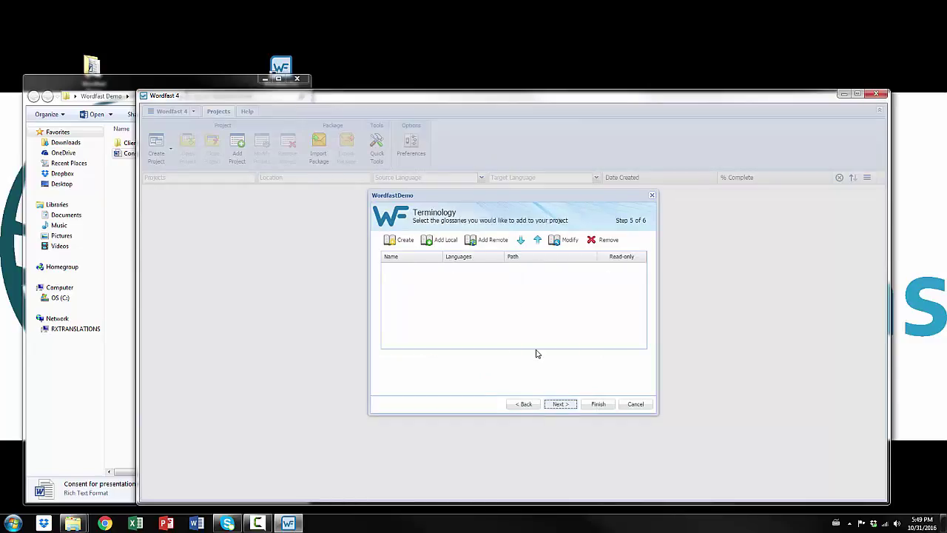
Finish creating the project without glossaries or reference files and dismiss the creation summary
left_click(561, 406)
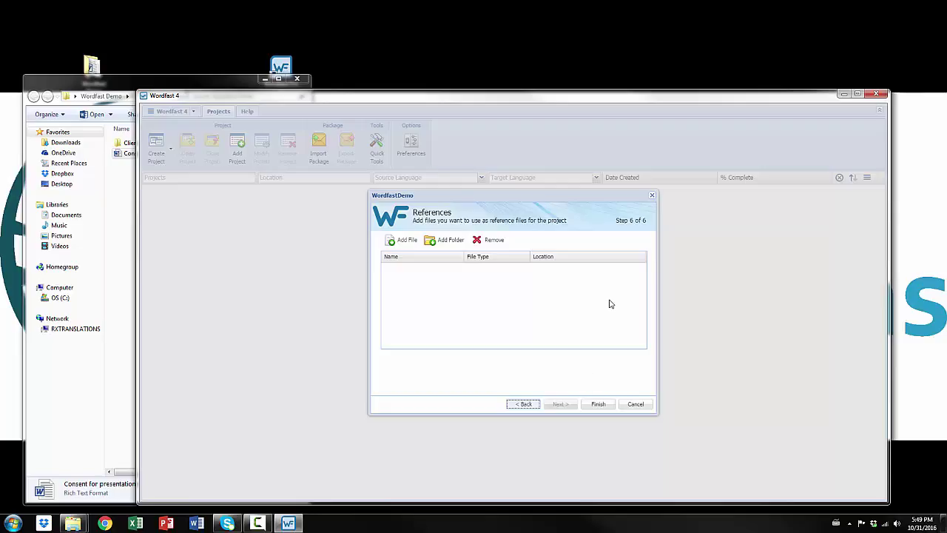
left_click(598, 404)
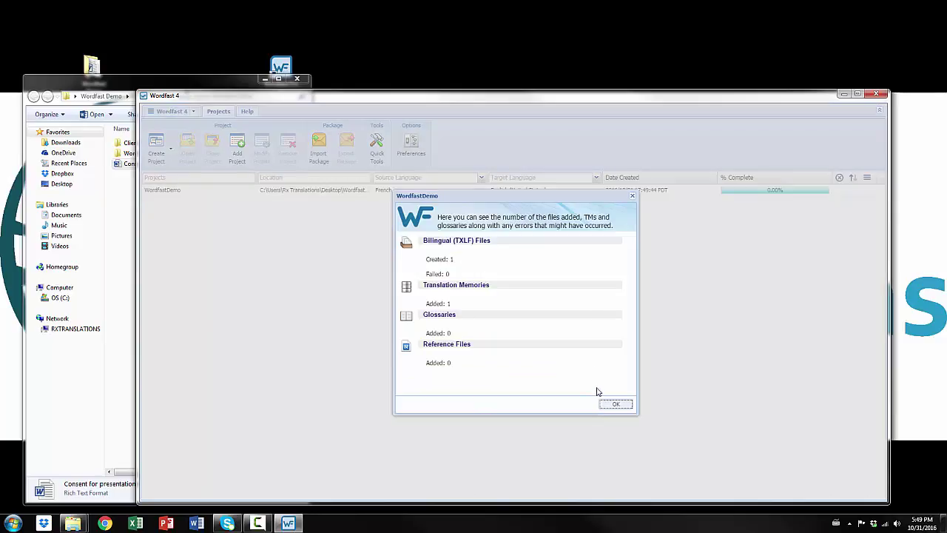
left_click(614, 404)
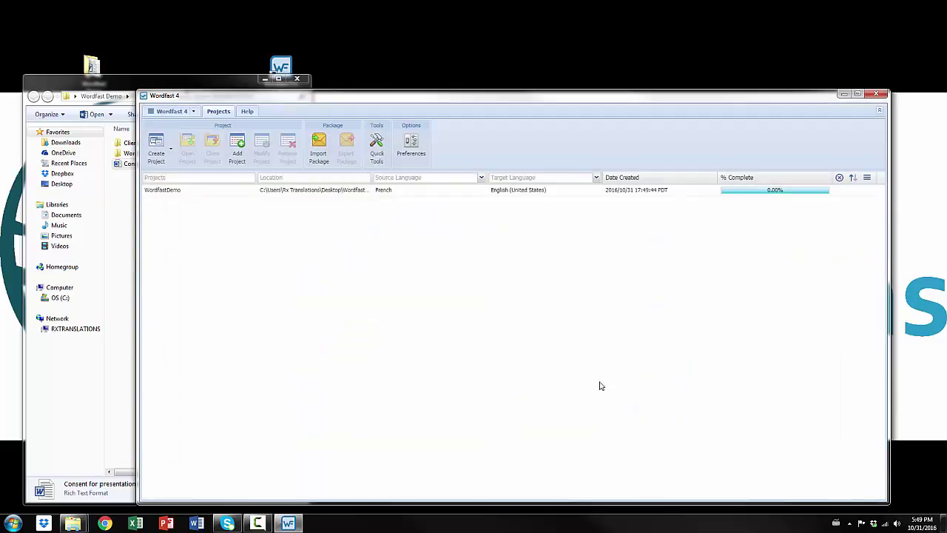
Open the WordfastDemo project and load Consent for presentation.rtf.txlf for translation
double_click(205, 194)
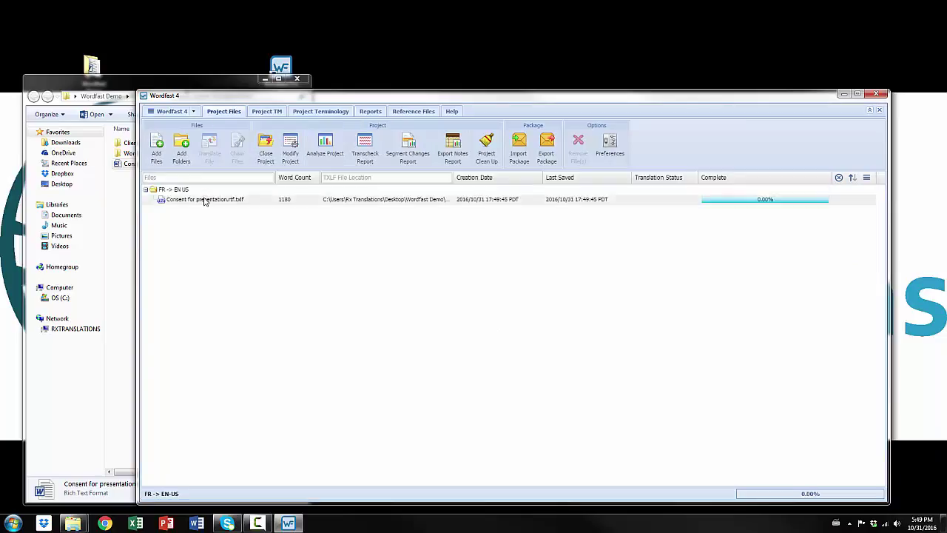
double_click(205, 199)
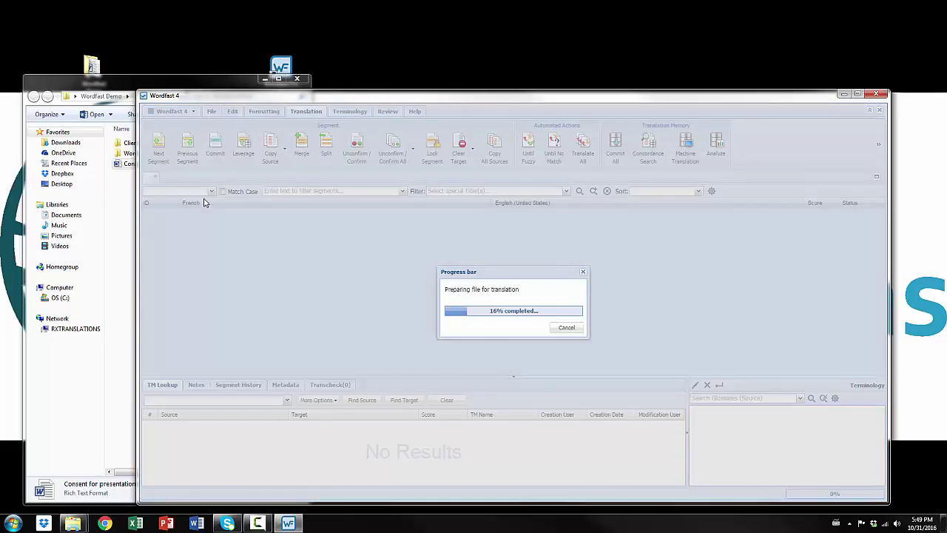